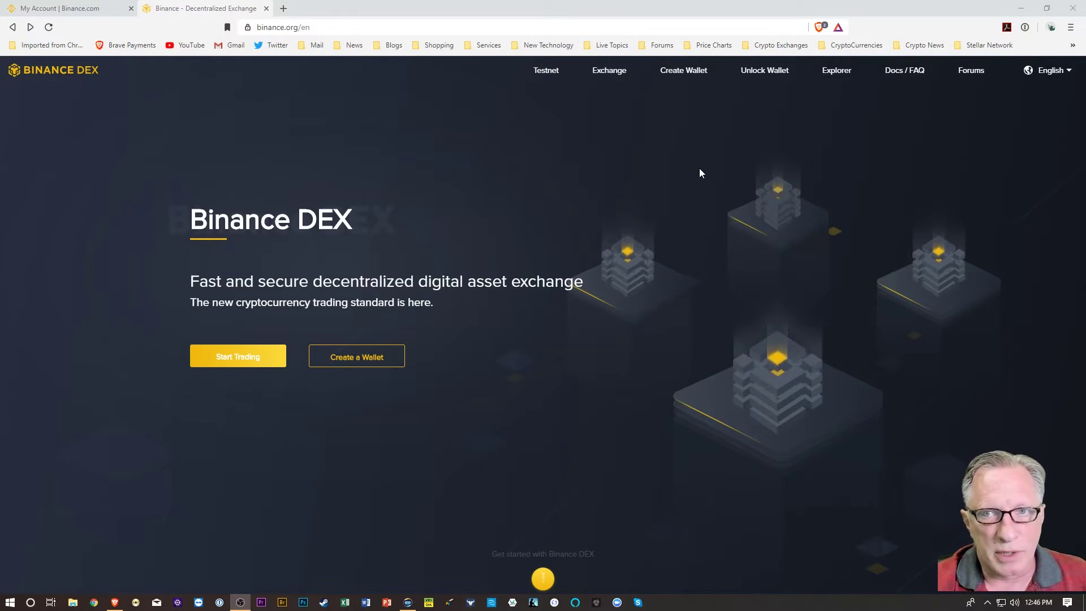
Display the WalletConnect QR code from the Unlock Wallet page, then close it.
click(760, 73)
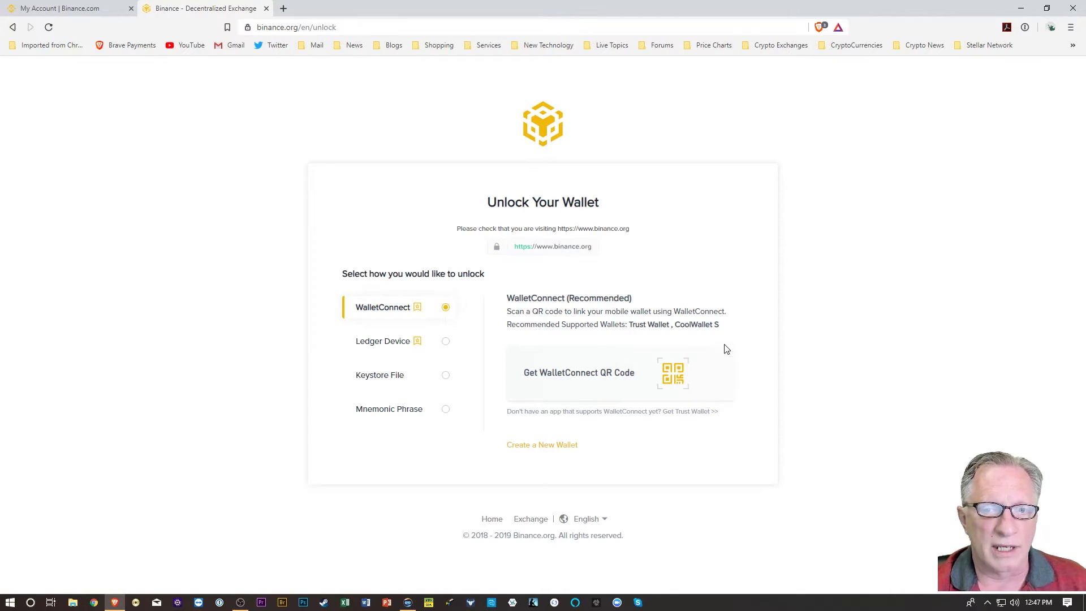
click(672, 378)
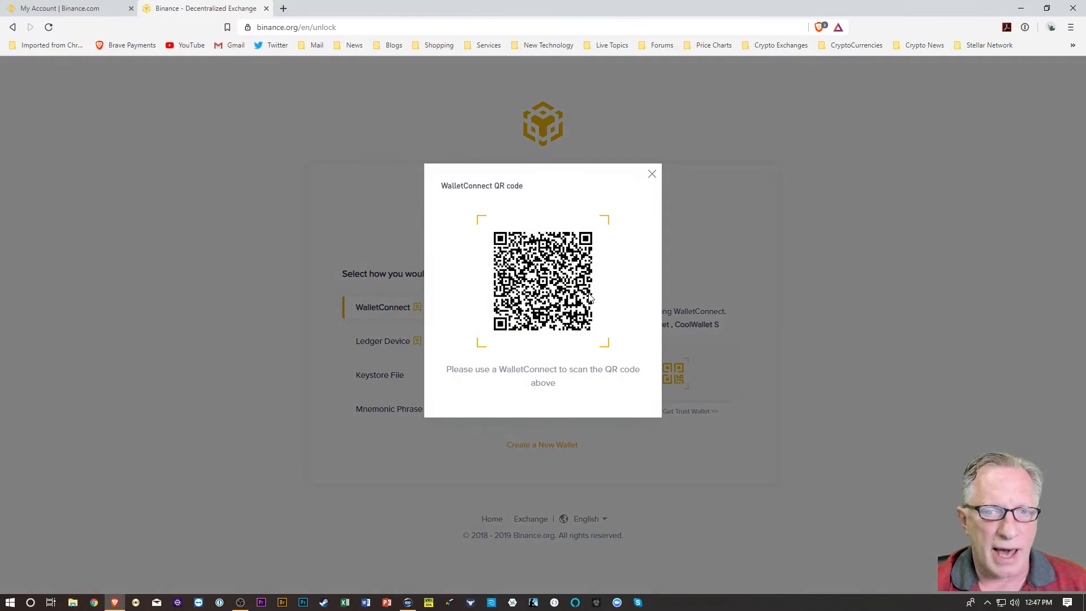
click(652, 175)
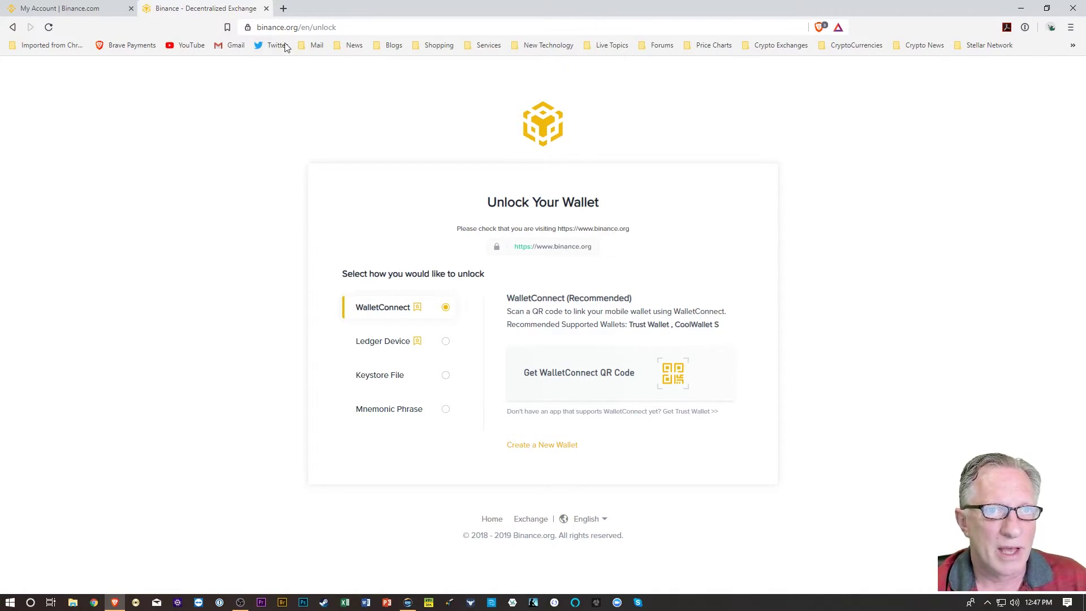
Find the 'Binance Chain Now Live on Trust Wallet' article in a new tab and locate its TestFlight link.
click(284, 8)
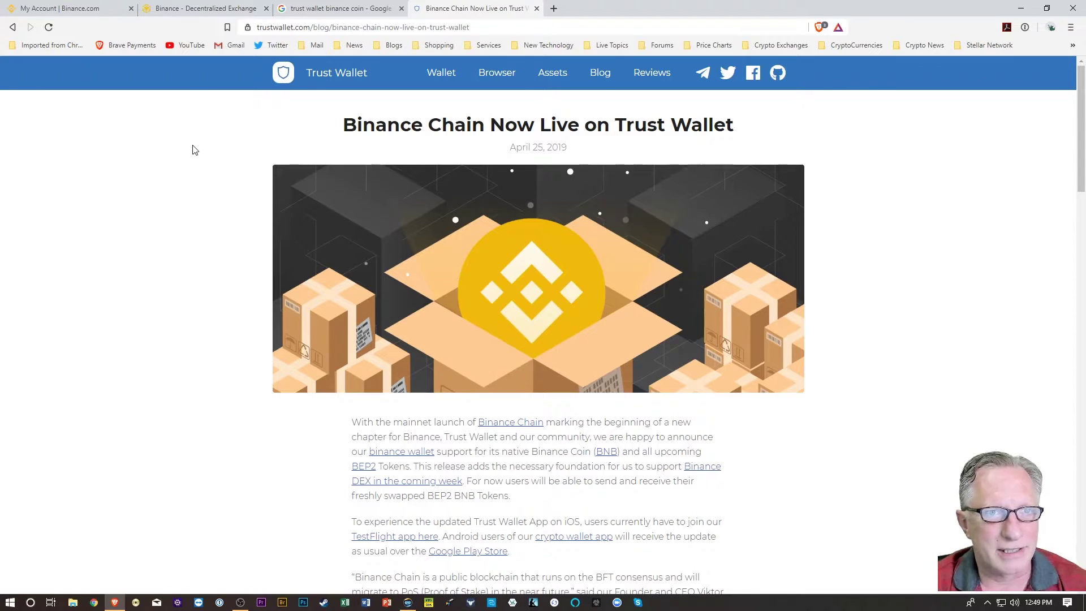
key(ctrl+shift+Tab)
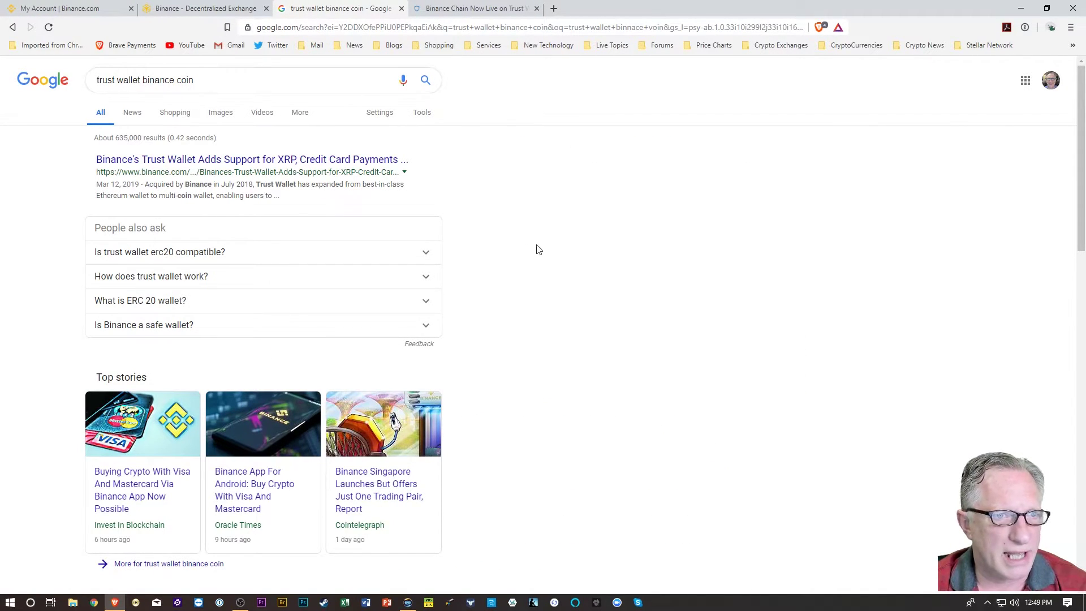
click(477, 10)
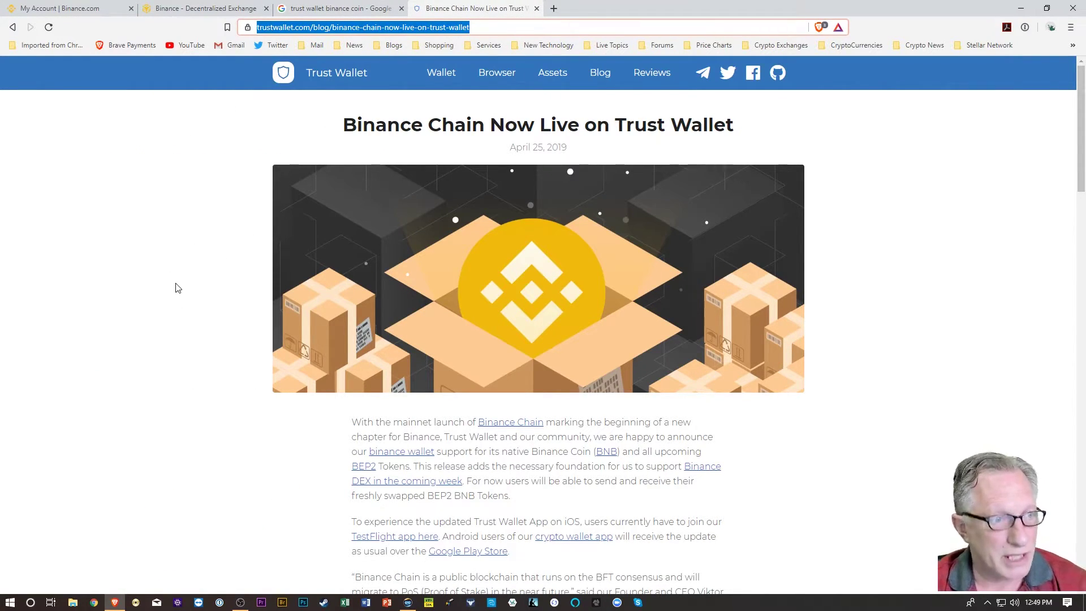
scroll(179, 301, down, 3)
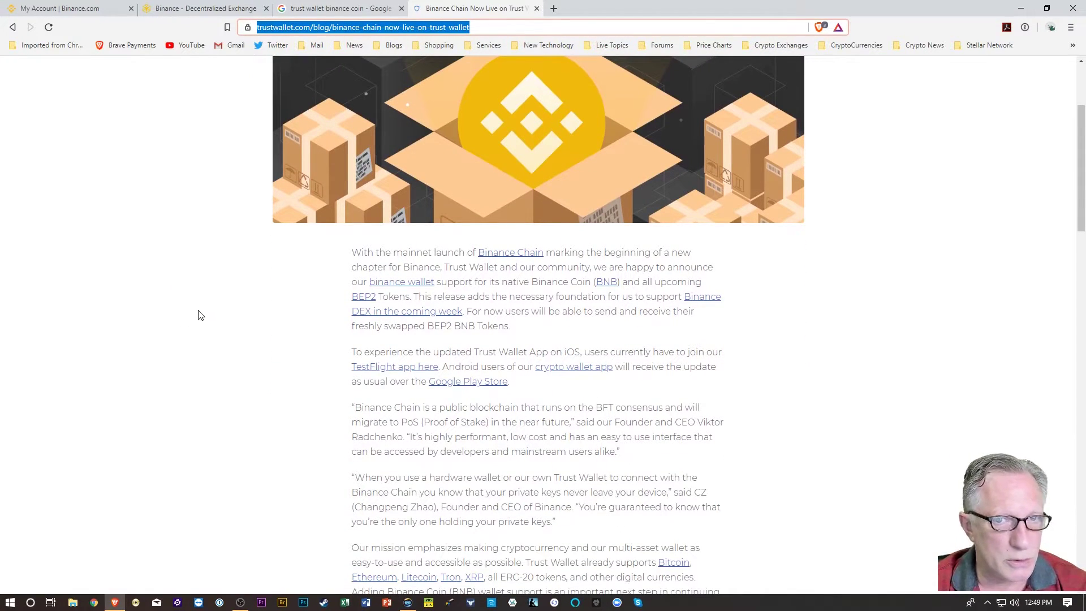
scroll(192, 325, up, 2)
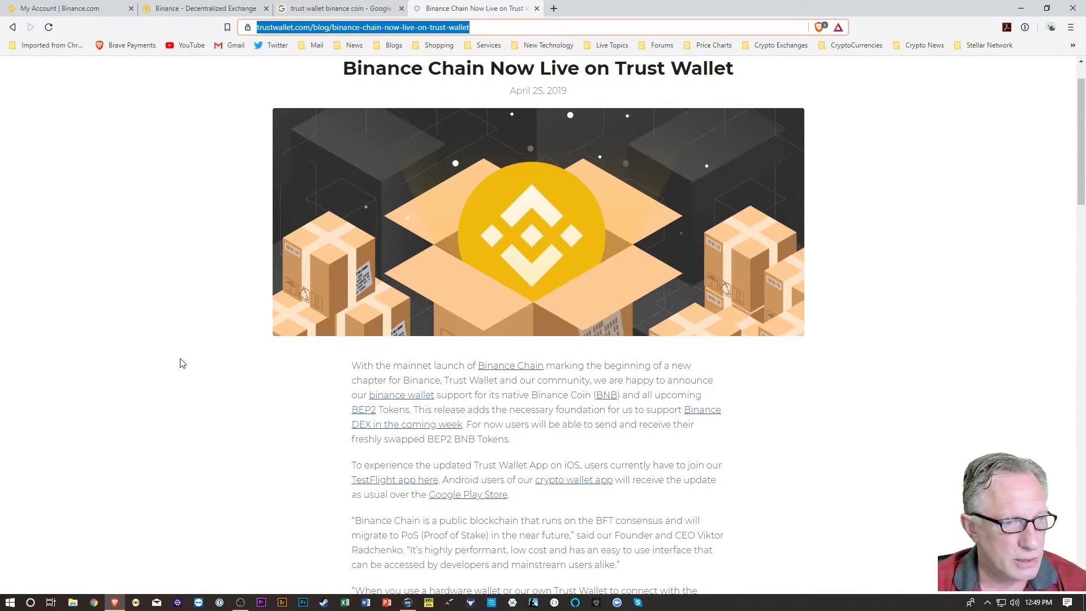
scroll(168, 390, up, 1)
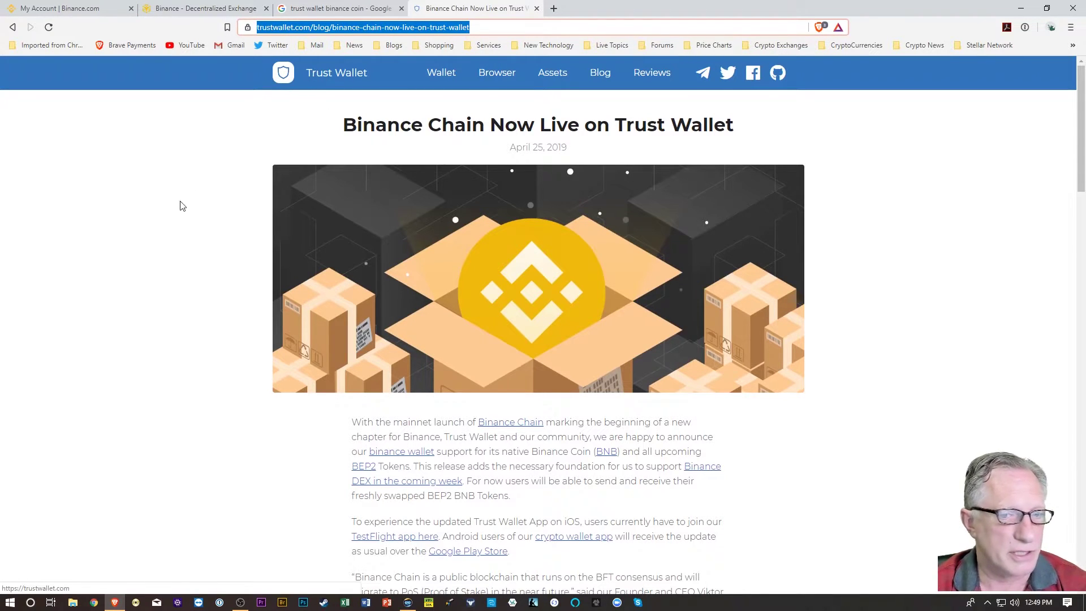
scroll(173, 283, down, 1)
scroll(173, 295, down, 2)
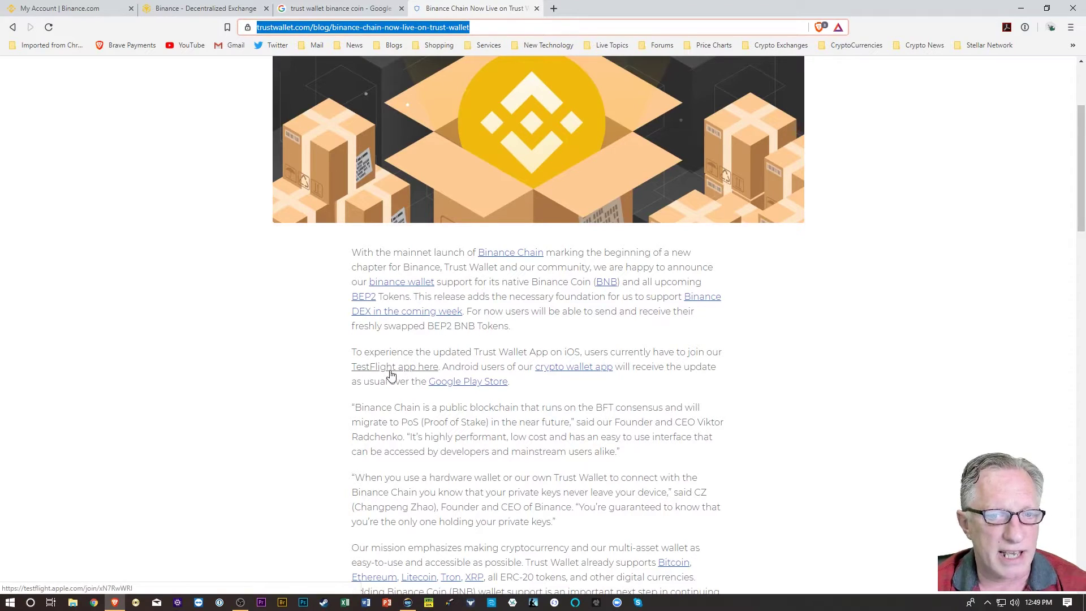
Follow the article's TestFlight link to the Trust Wallet iOS beta invitation.
click(395, 371)
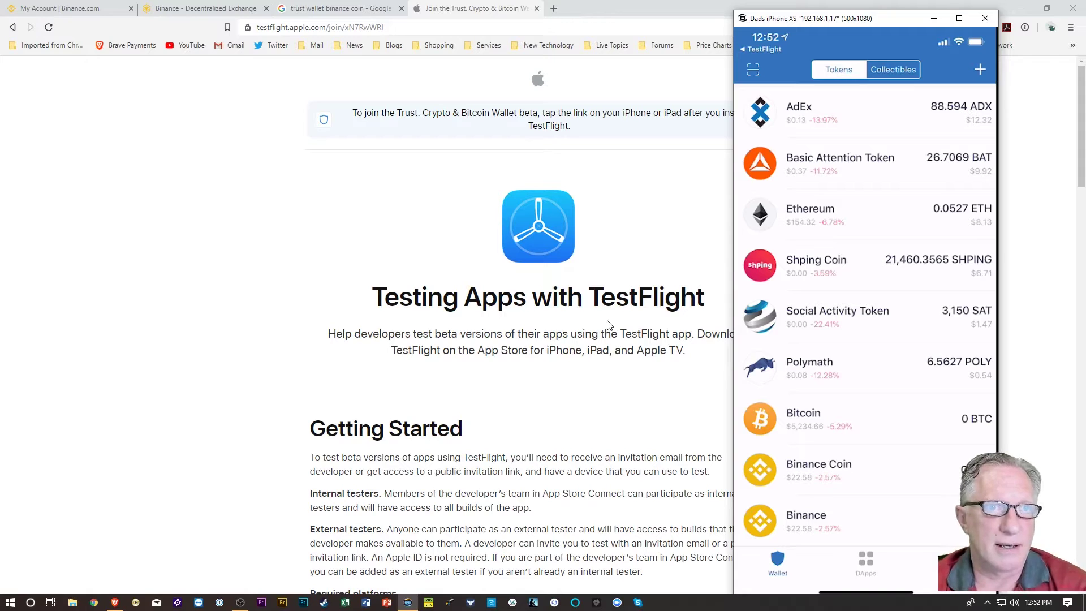
Show the Binance DEX WalletConnect QR code and bring up the mirrored iPhone to scan it.
click(198, 10)
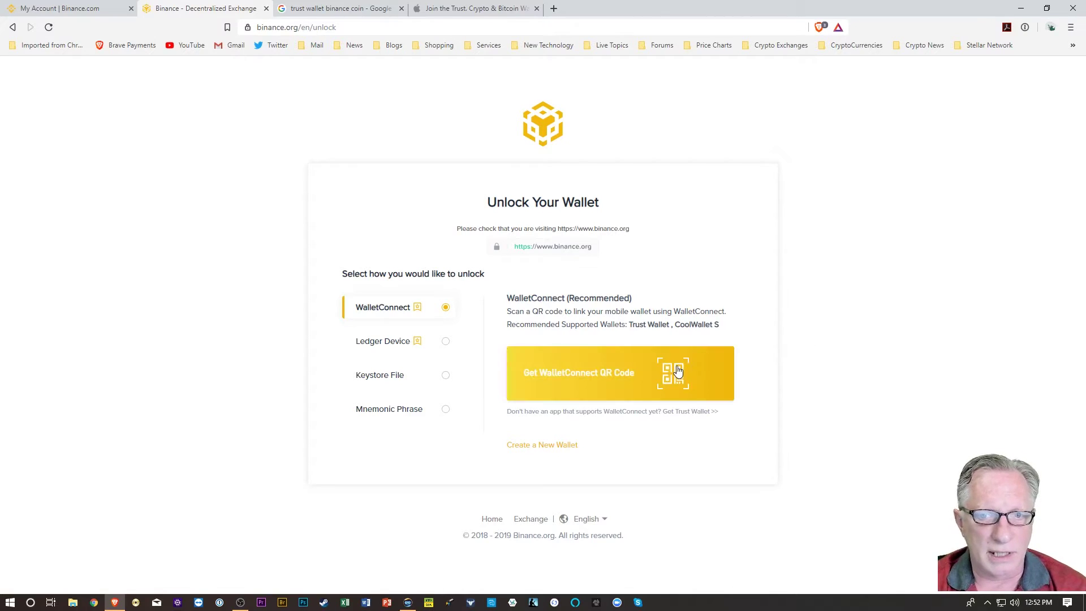
click(673, 379)
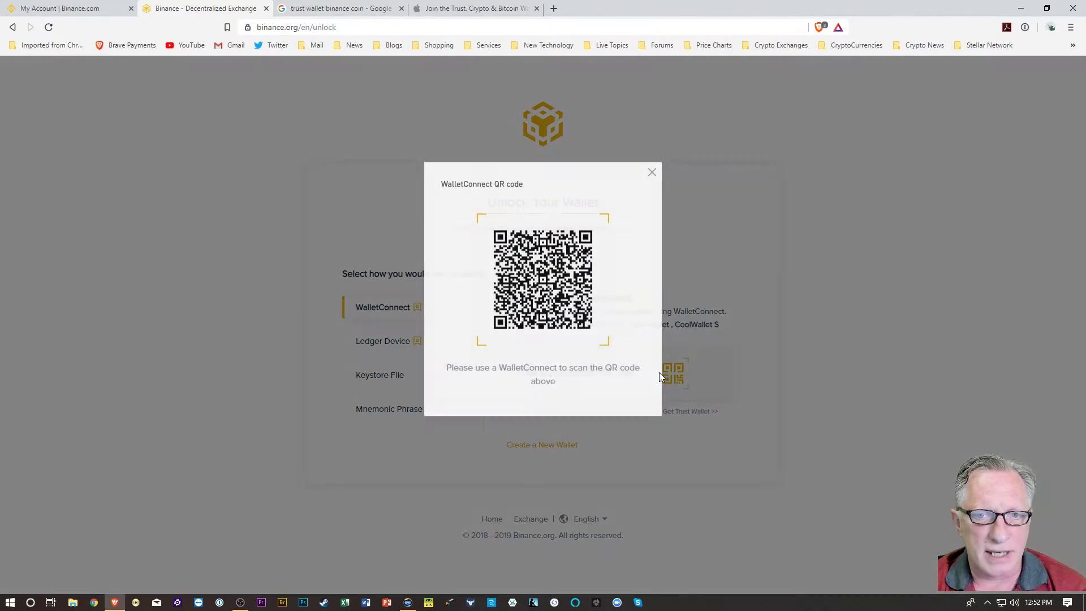
click(408, 603)
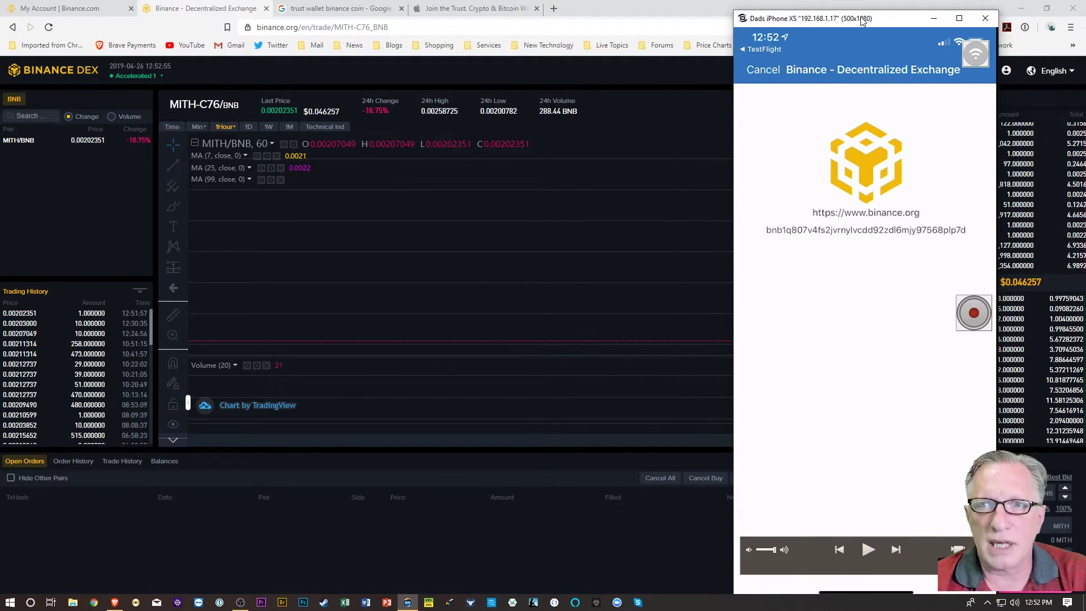
Copy the connected wallet's address from the Binance DEX Balances page.
drag(861, 21, 770, 120)
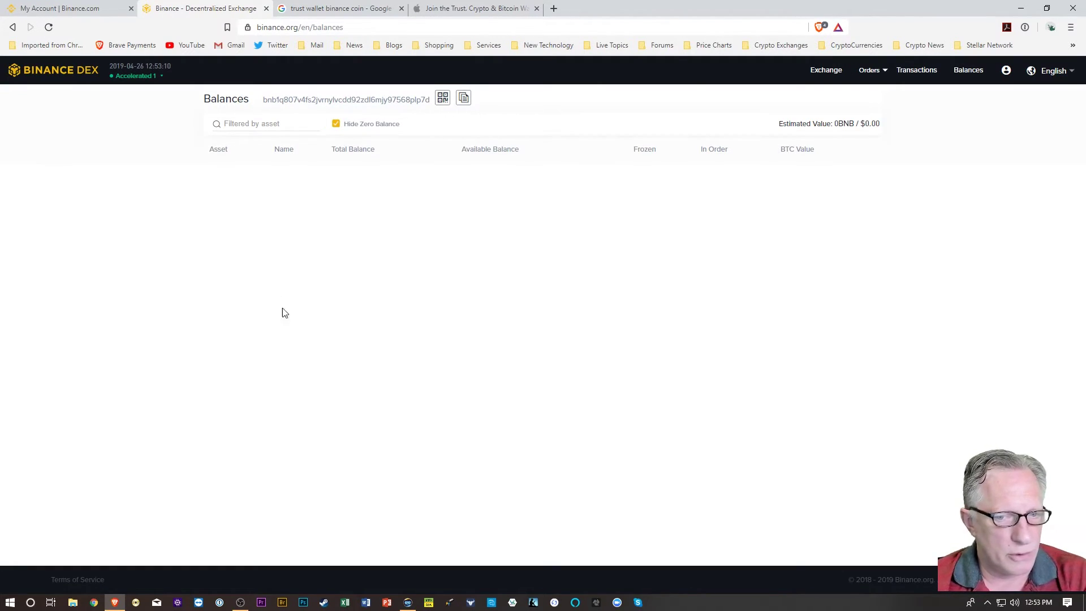
click(407, 602)
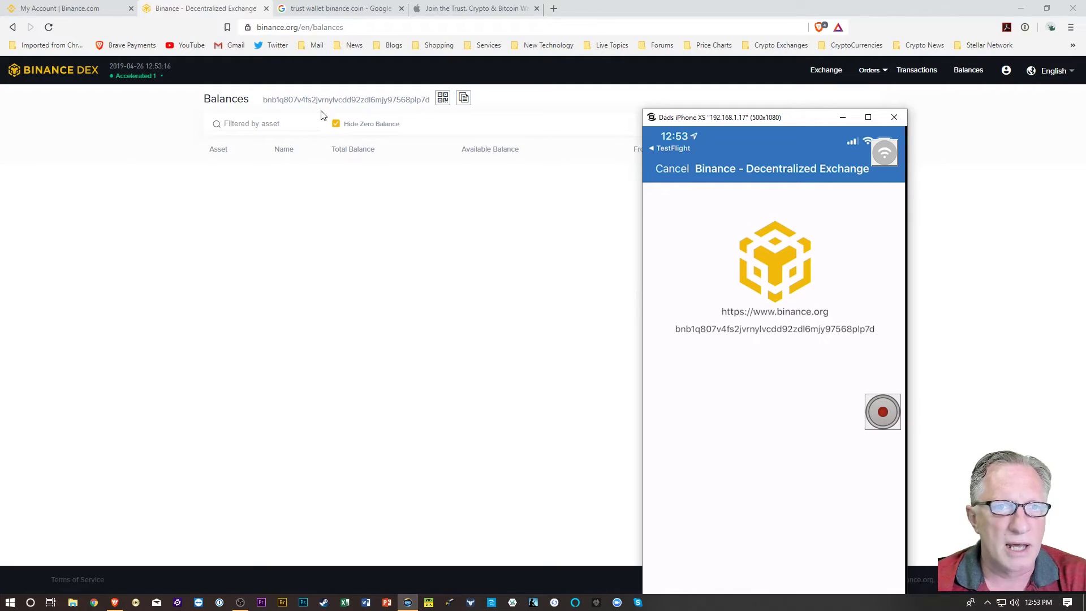
click(464, 100)
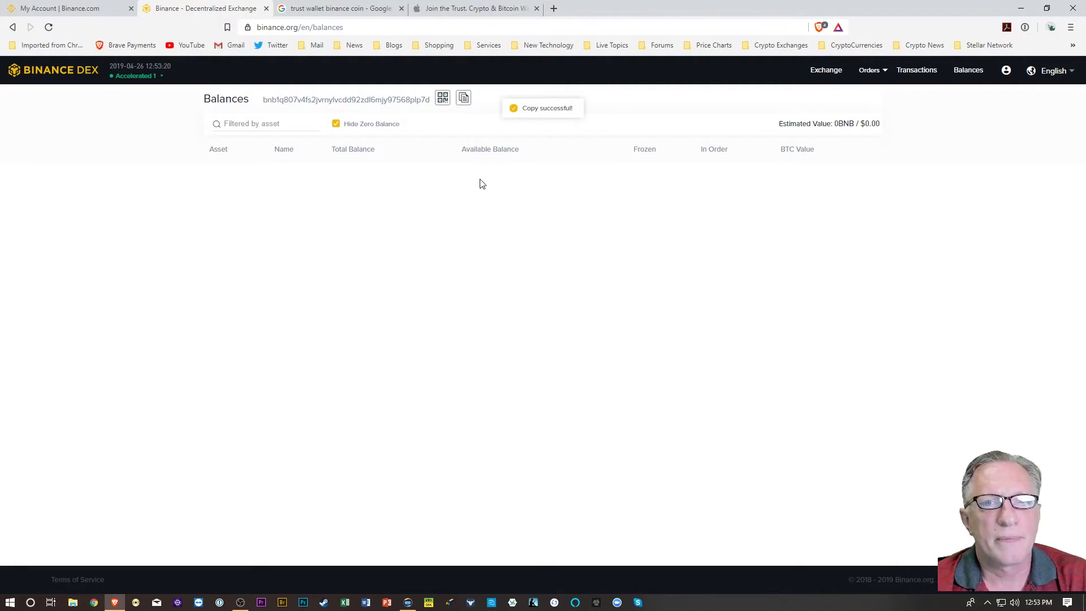
Open the BNB withdrawal form from the Binance.com balances list.
click(62, 7)
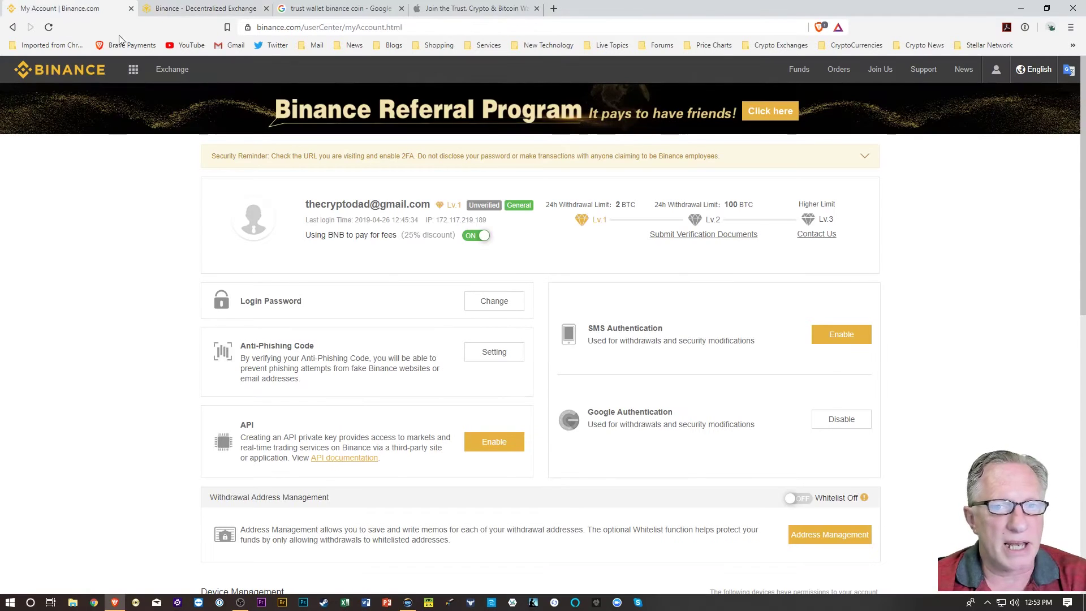
mouse_move(799, 76)
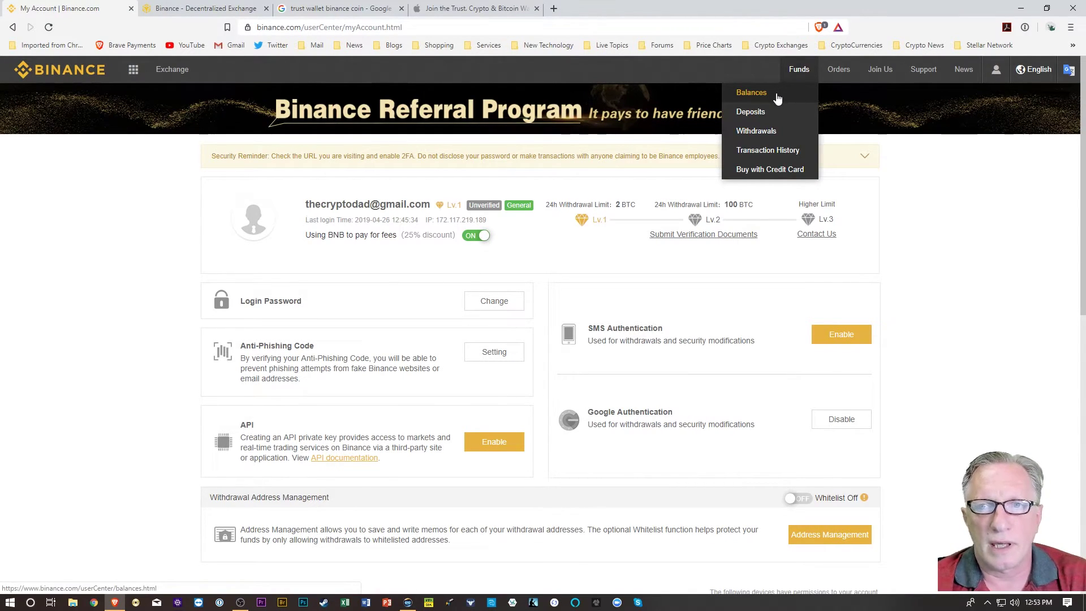
click(778, 98)
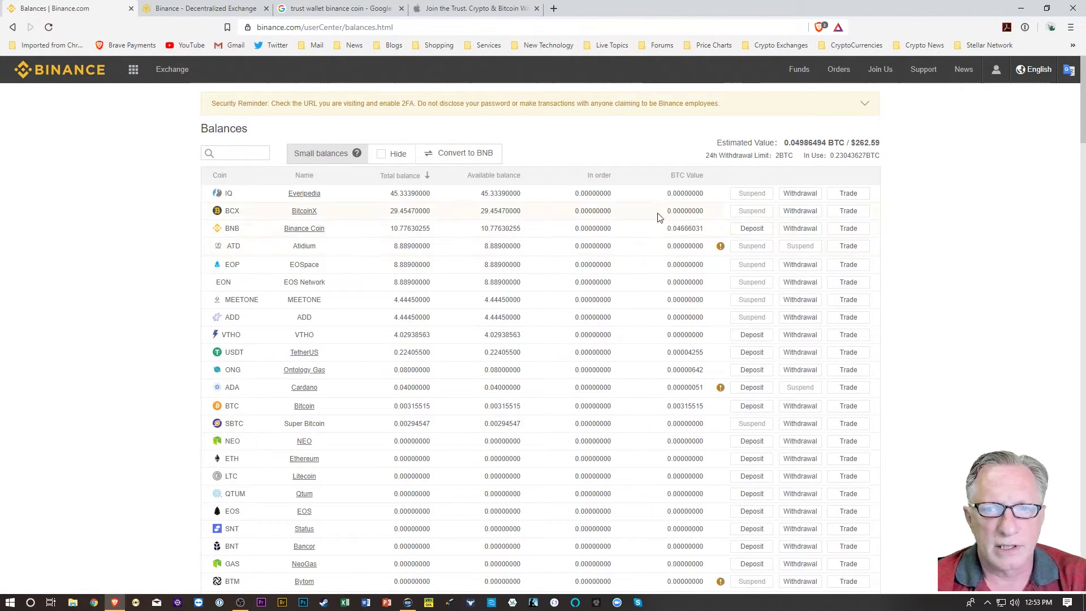
click(798, 229)
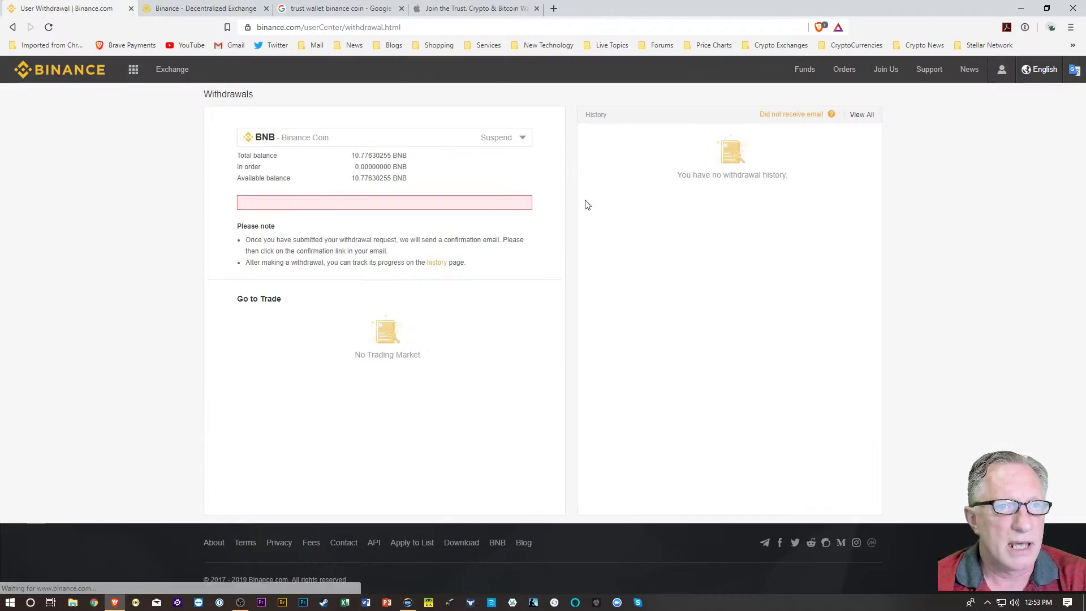
Paste the DEX address, mark no memo needed, and submit a 2.005 BNB withdrawal.
right_click(286, 271)
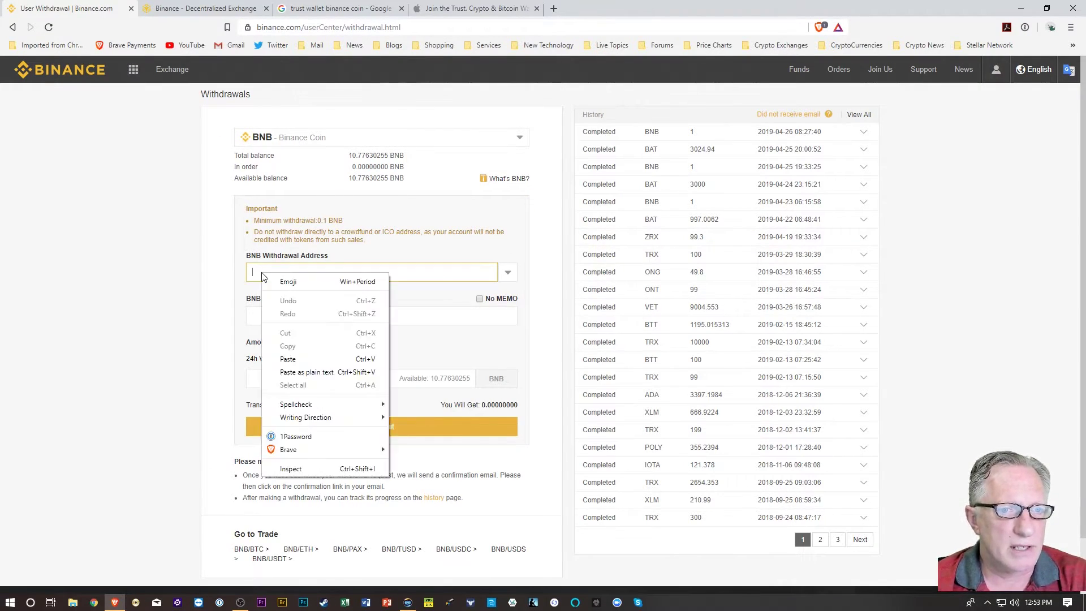
click(298, 355)
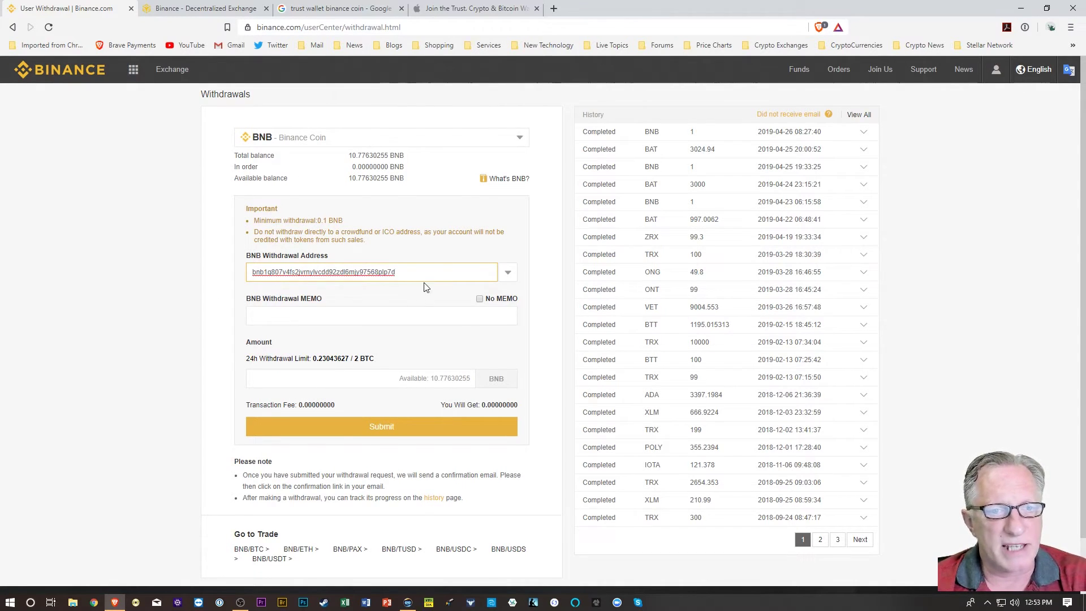
click(480, 299)
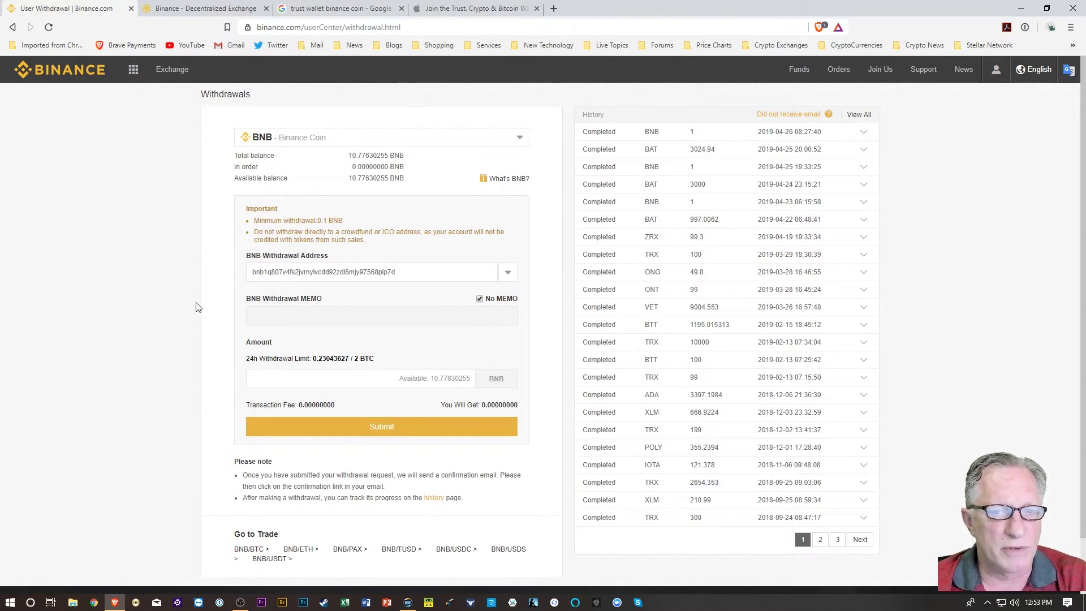
click(274, 379)
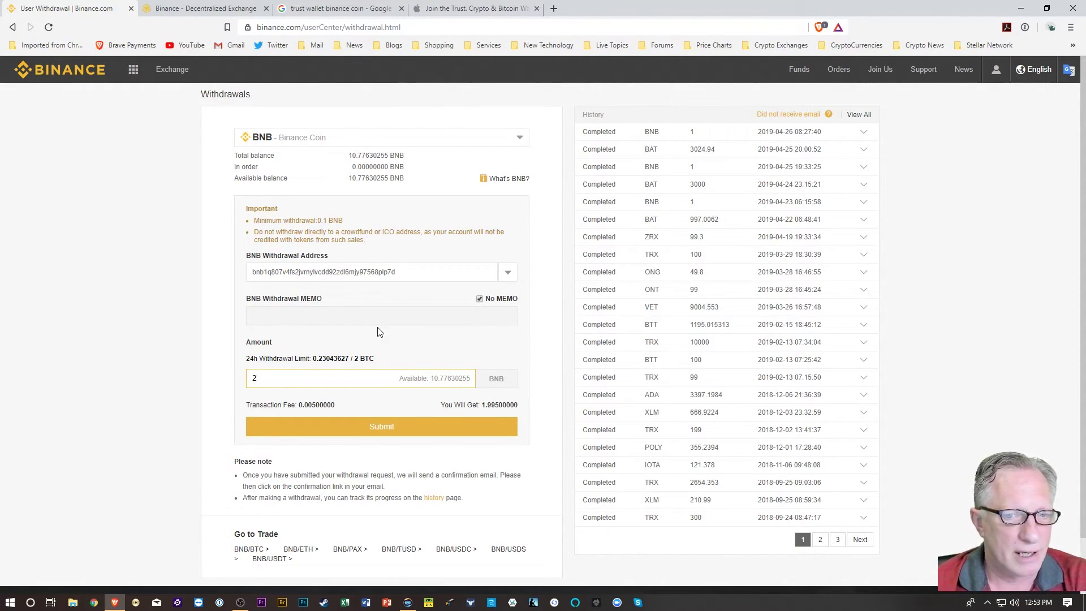
text(2.005)
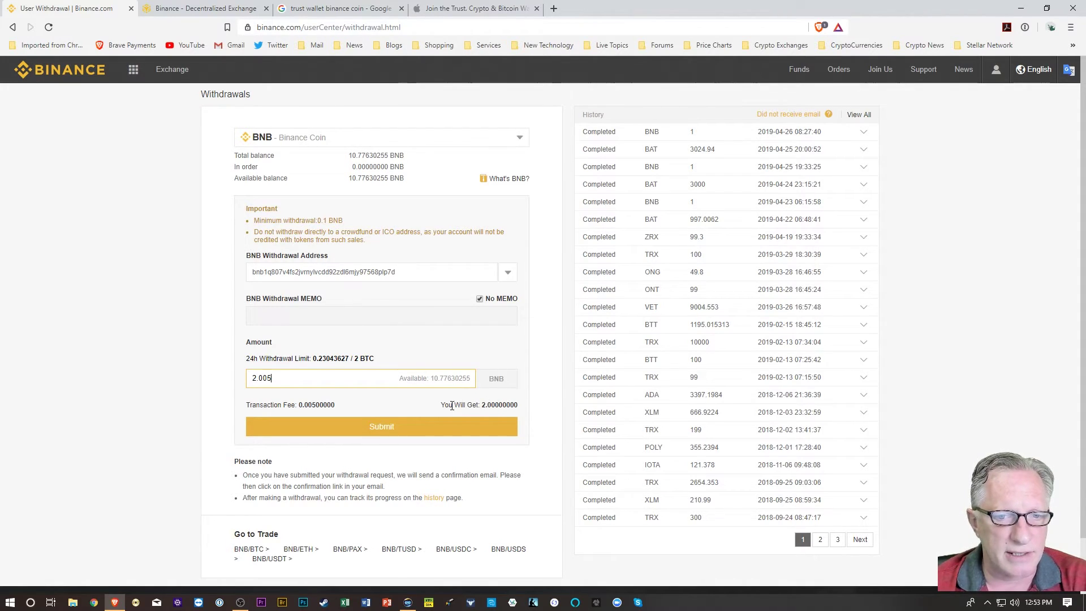
click(387, 429)
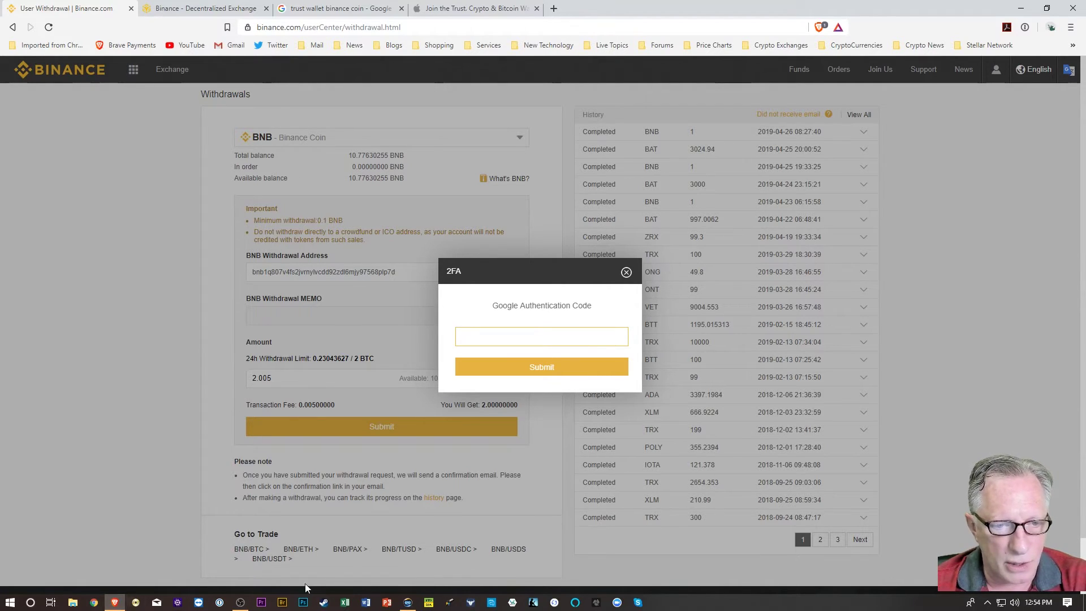
Read the Google Authenticator code on the mirrored phone and enter it in the 2FA dialog.
click(408, 602)
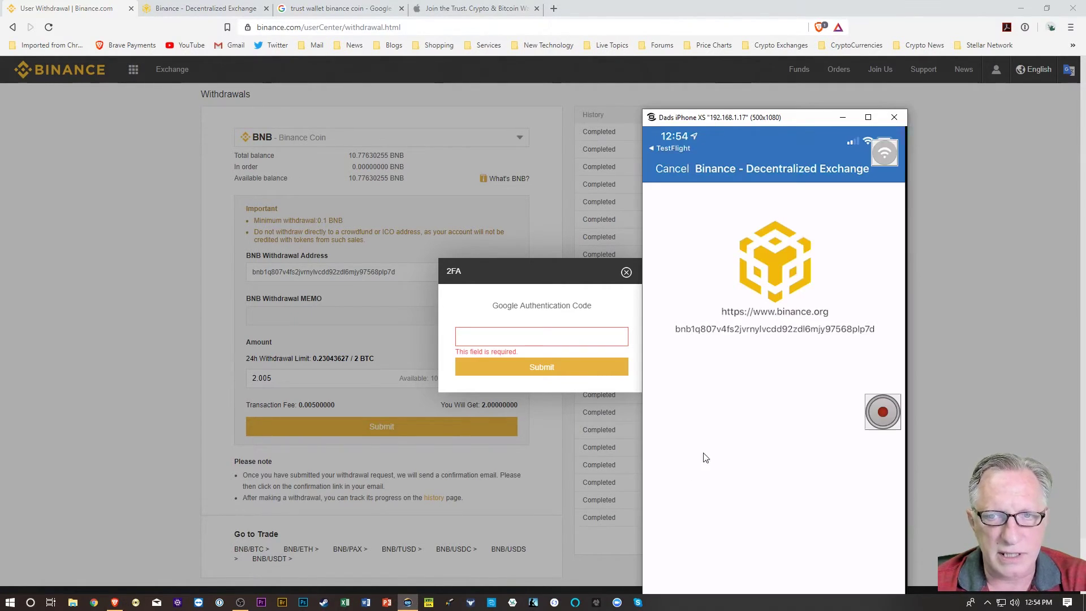
drag(786, 117, 848, 19)
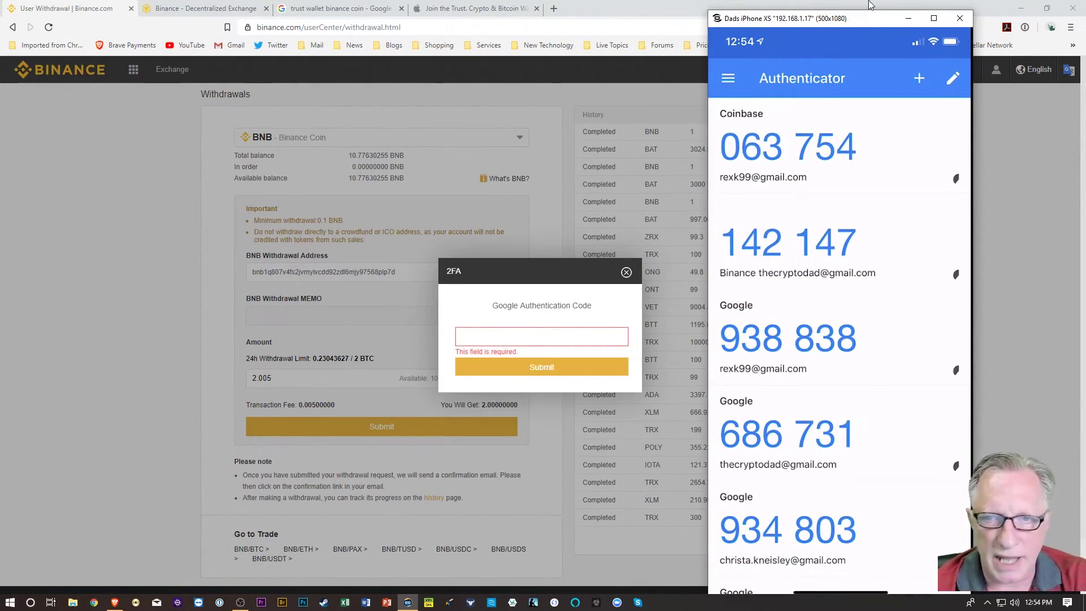
click(478, 336)
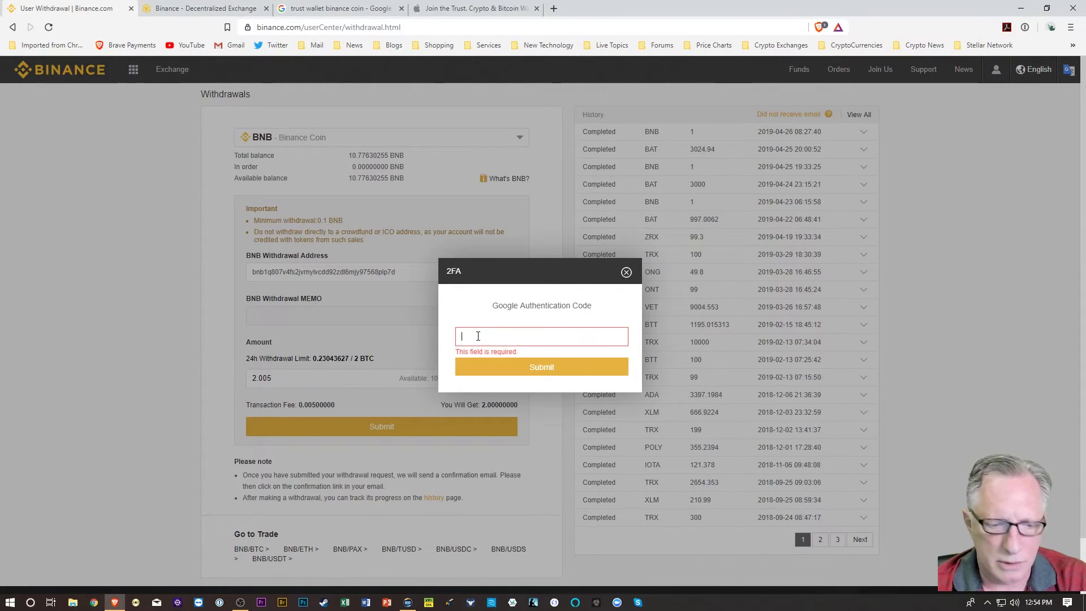
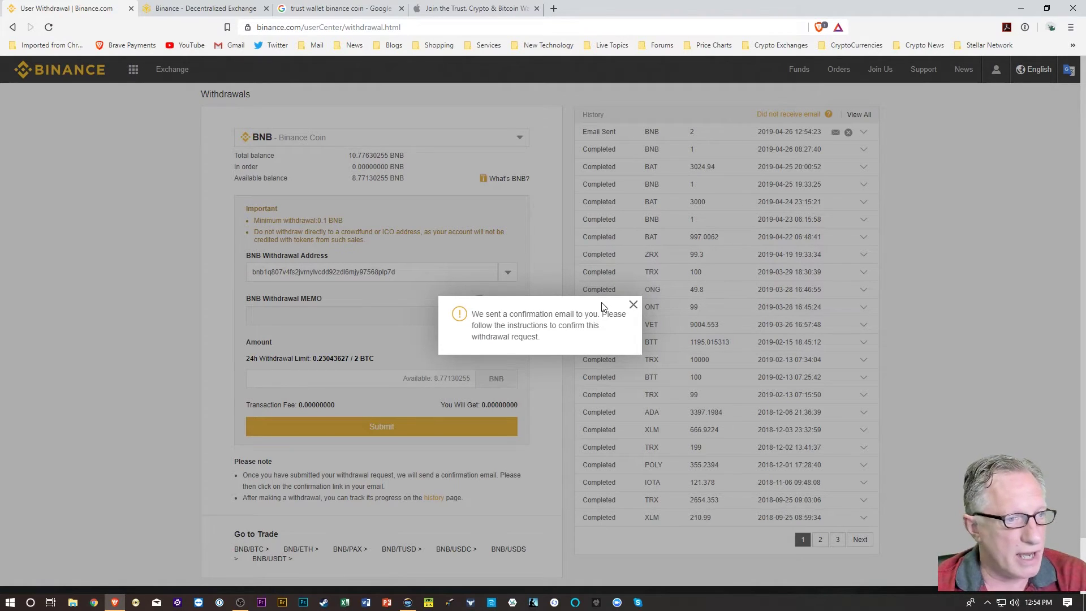
Confirm the withdrawal from the Binance email and open the Deposit & Withdrawal History.
click(634, 305)
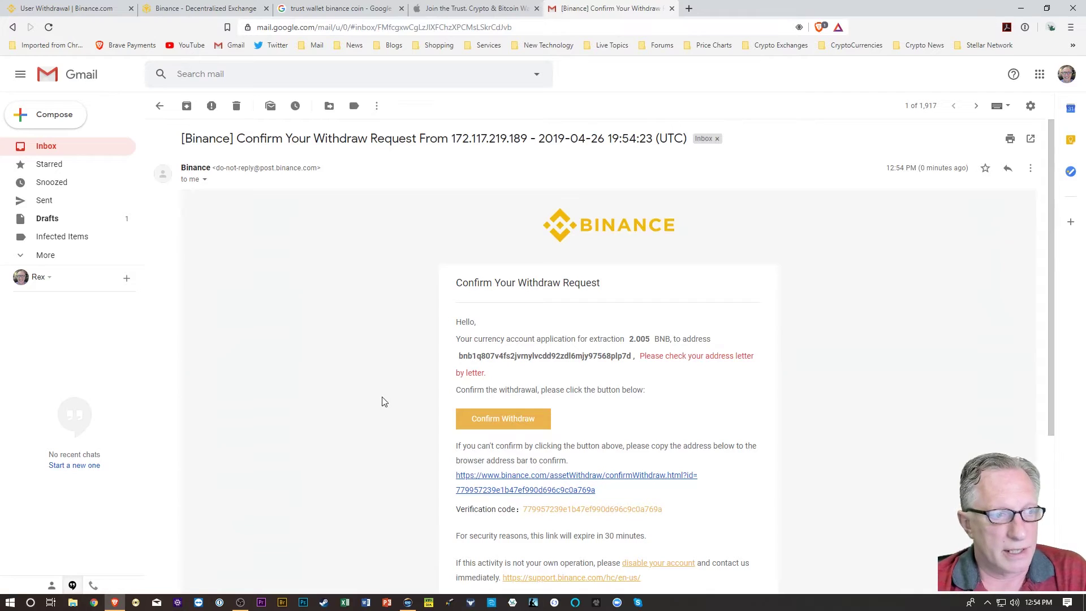
scroll(340, 390, down, 2)
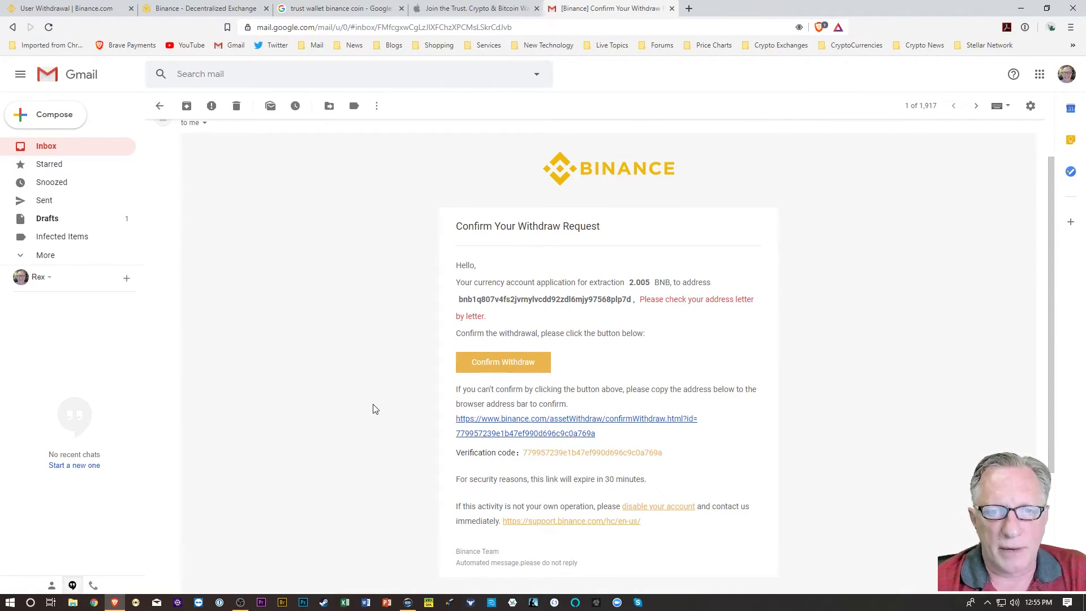
click(502, 366)
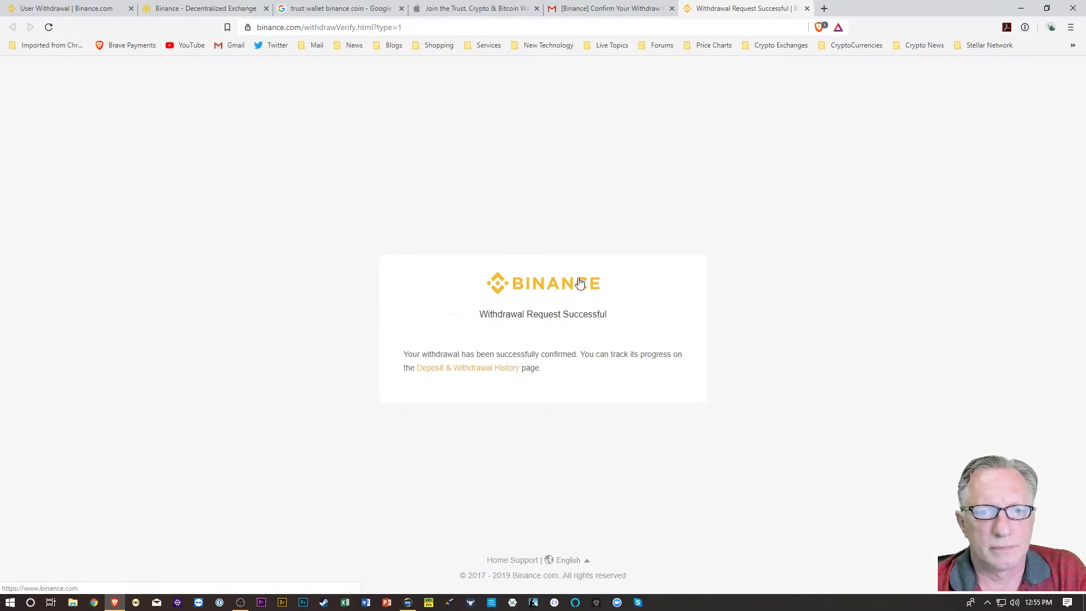
click(459, 372)
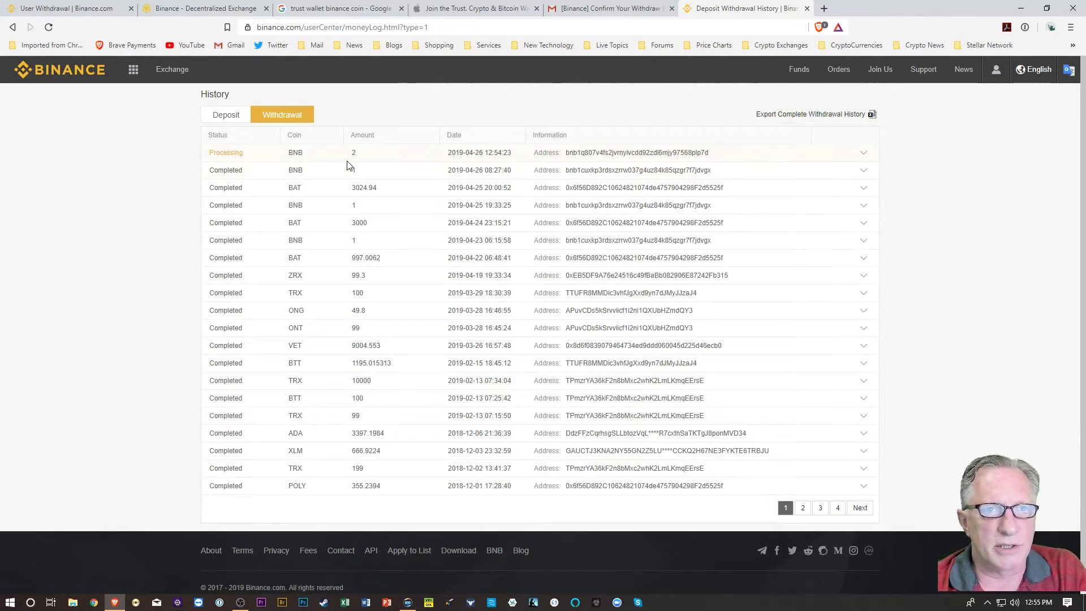
mouse_move(151, 69)
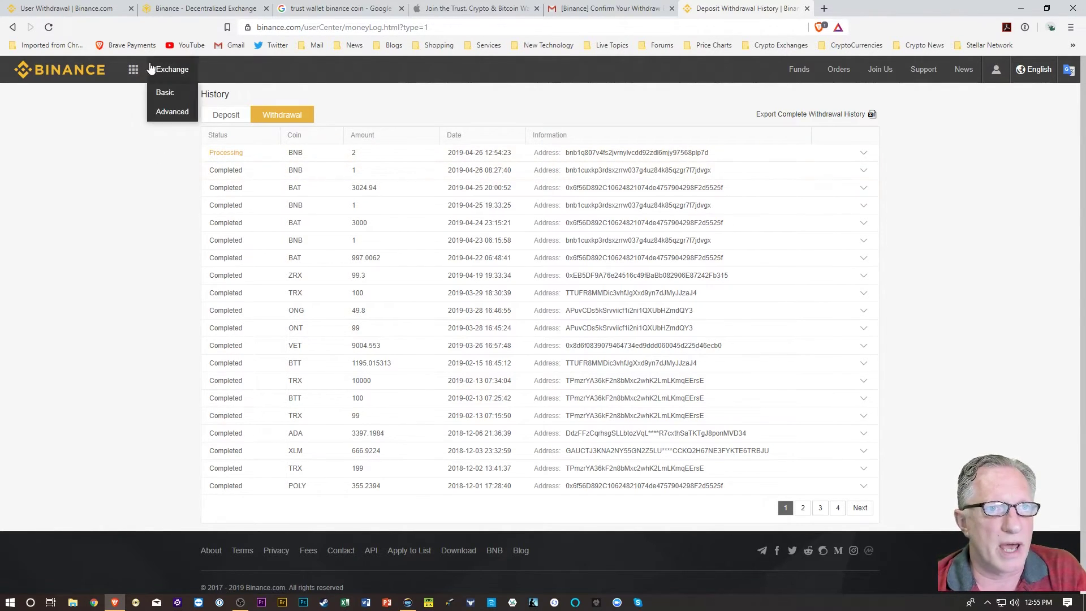
Scan the DEX WalletConnect QR code with the phone and return to the MITH-C76/BNB trading page.
click(205, 10)
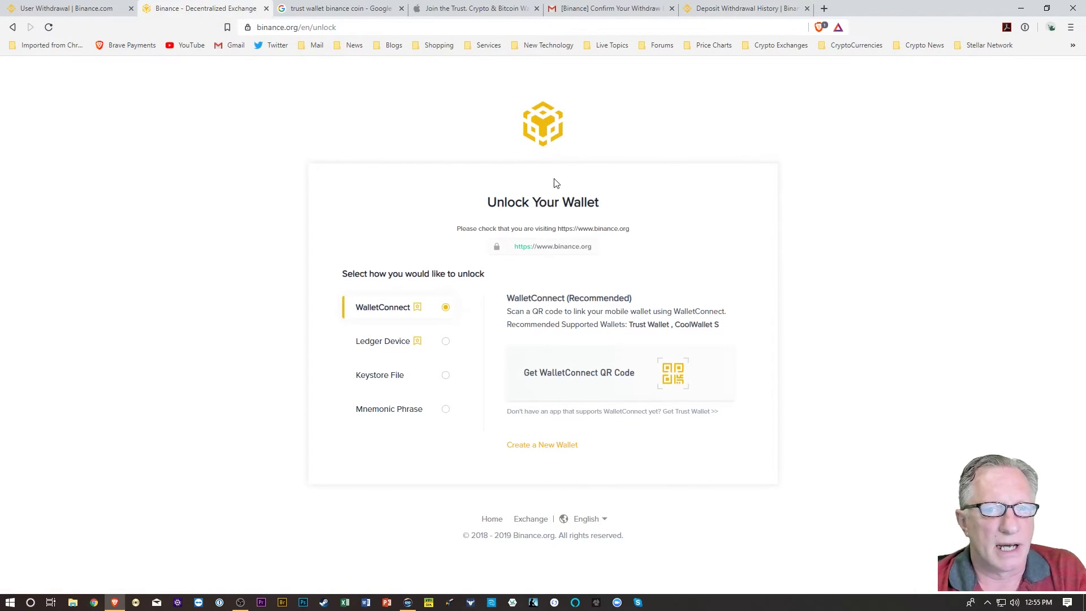
click(668, 370)
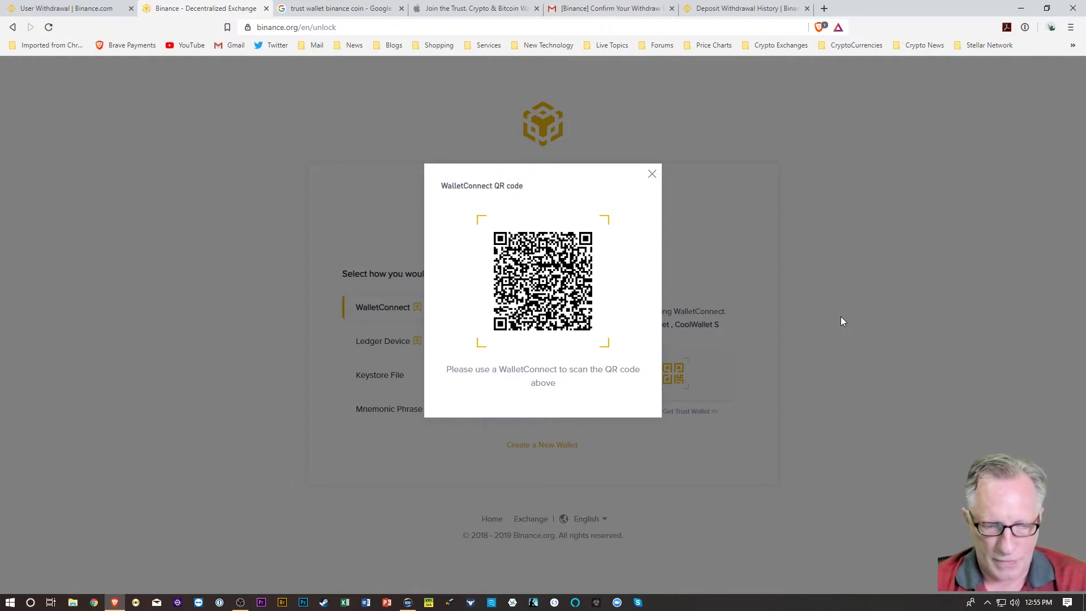
click(407, 603)
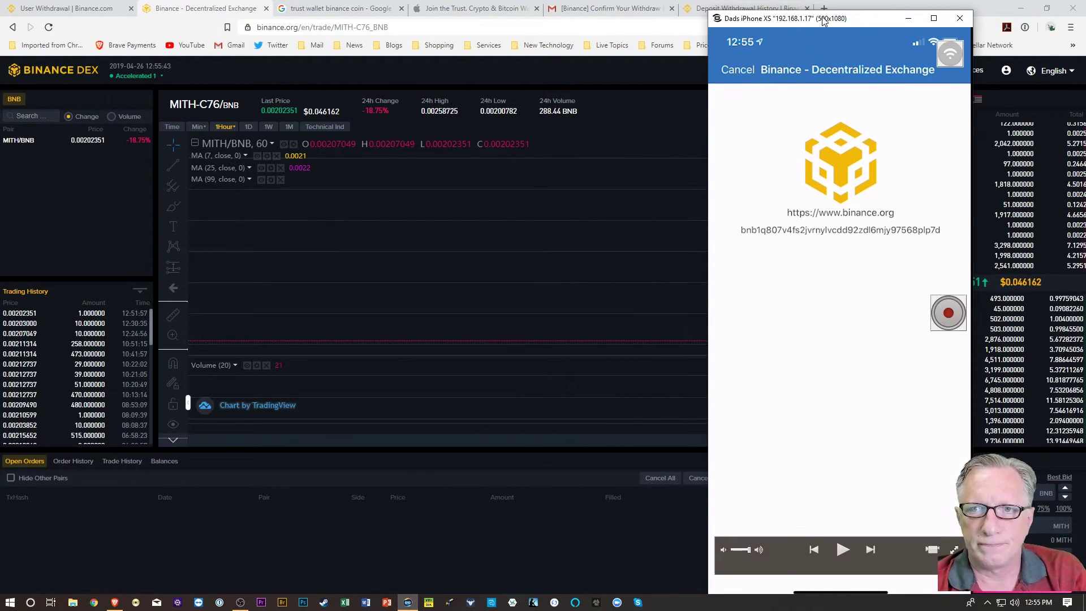
drag(823, 20, 868, 26)
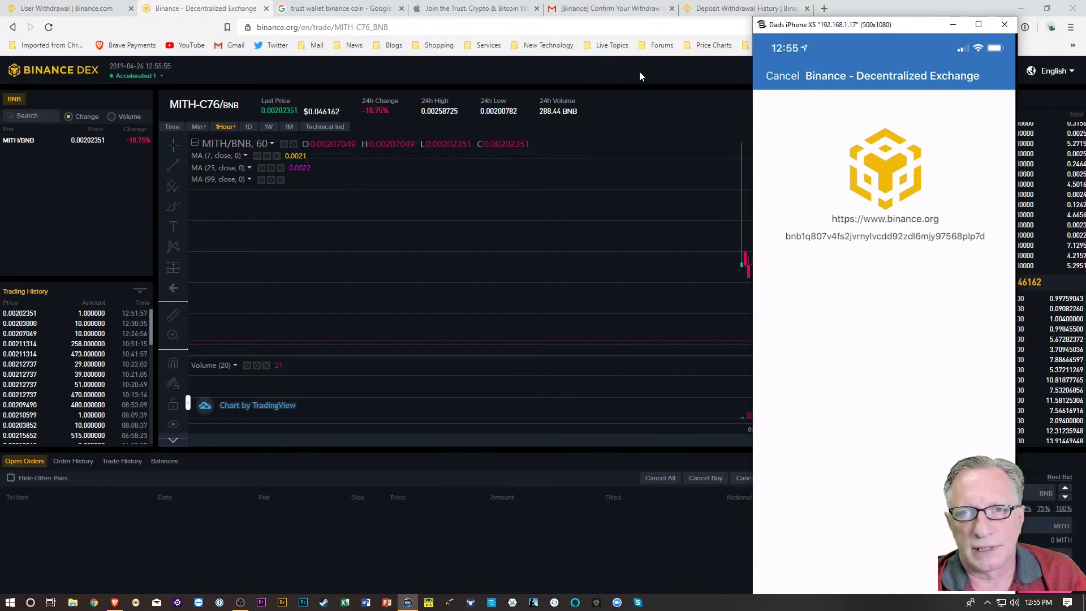
click(639, 72)
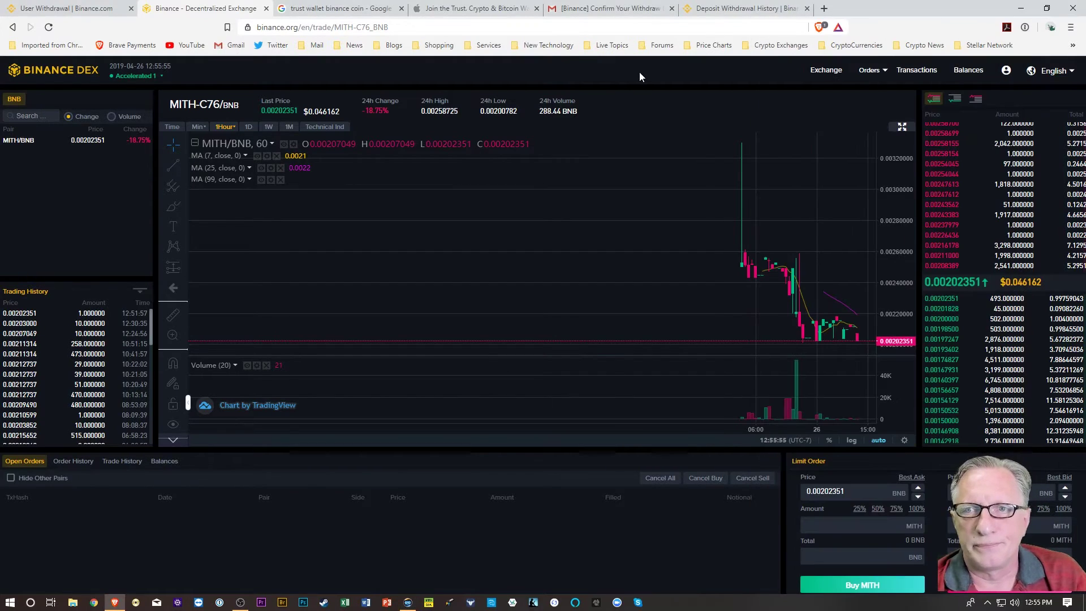
Reload the DEX Balances page until BNB shows a balance of 2.
click(964, 71)
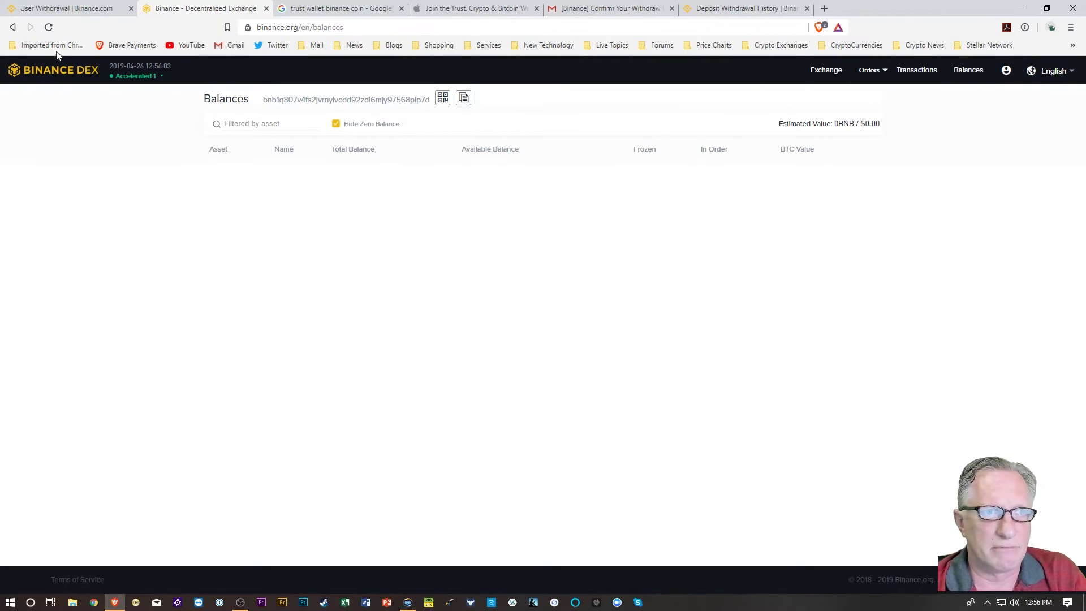
click(48, 27)
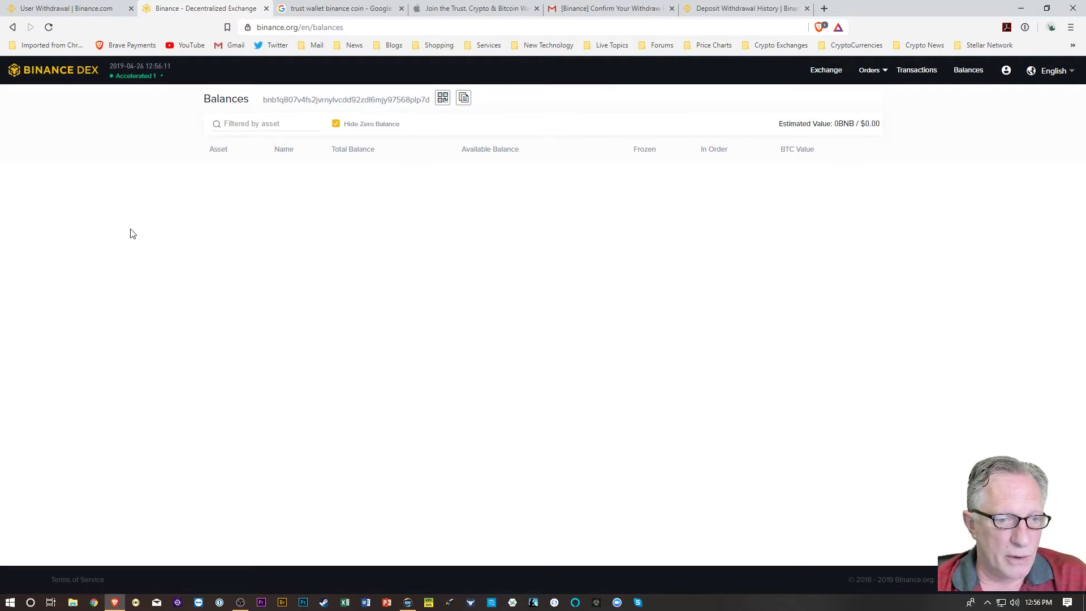
click(407, 602)
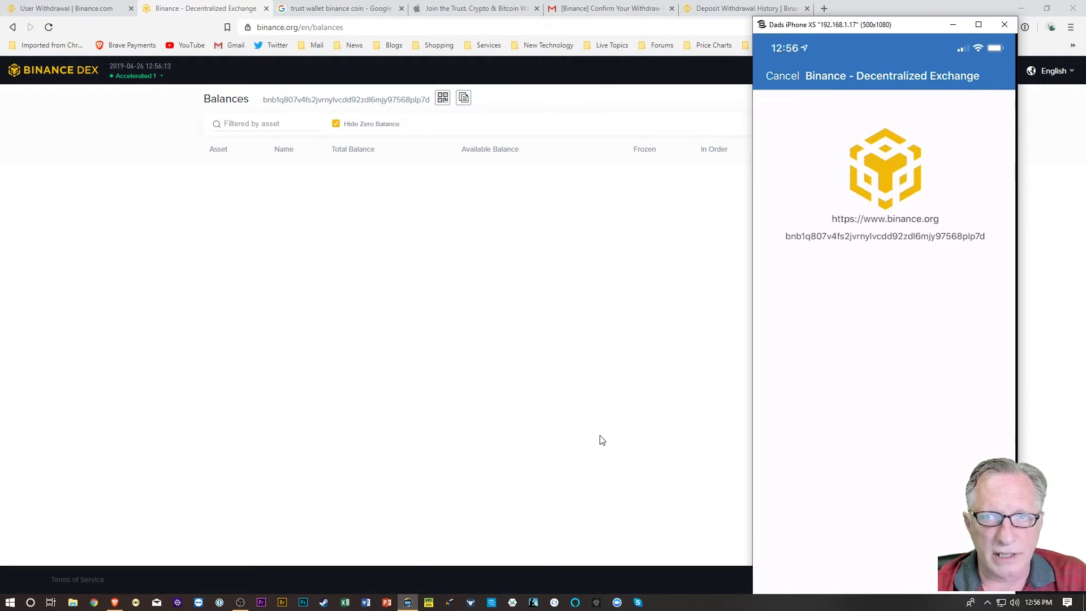
drag(856, 26, 890, 17)
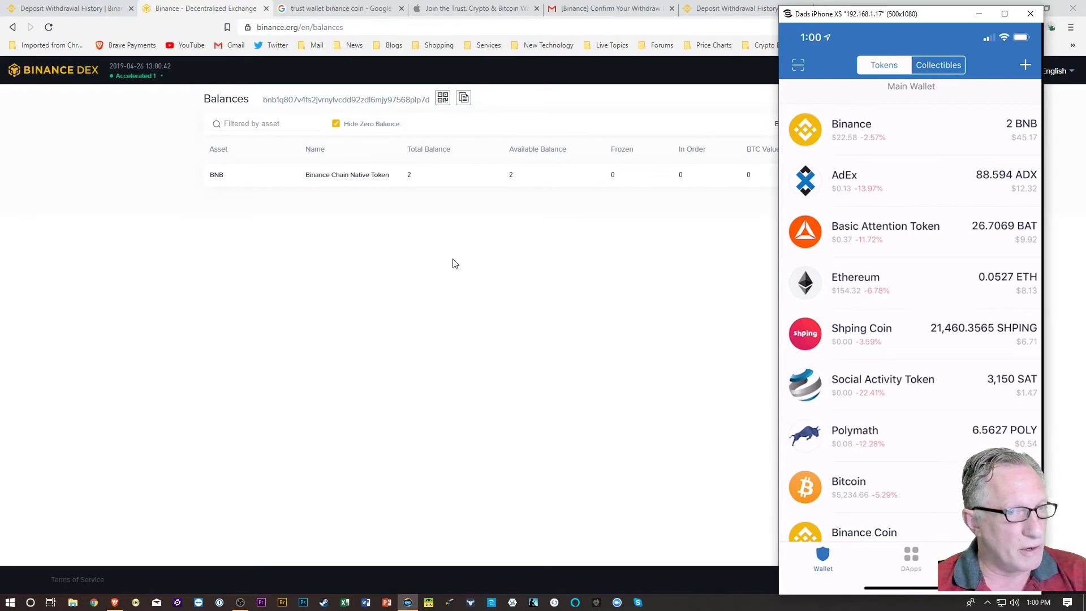
Submit a 25% limit buy of 247 MITH at 0.00202351 BNB, totalling 0.5 BNB.
mouse_move(899, 18)
drag(899, 18, 119, 13)
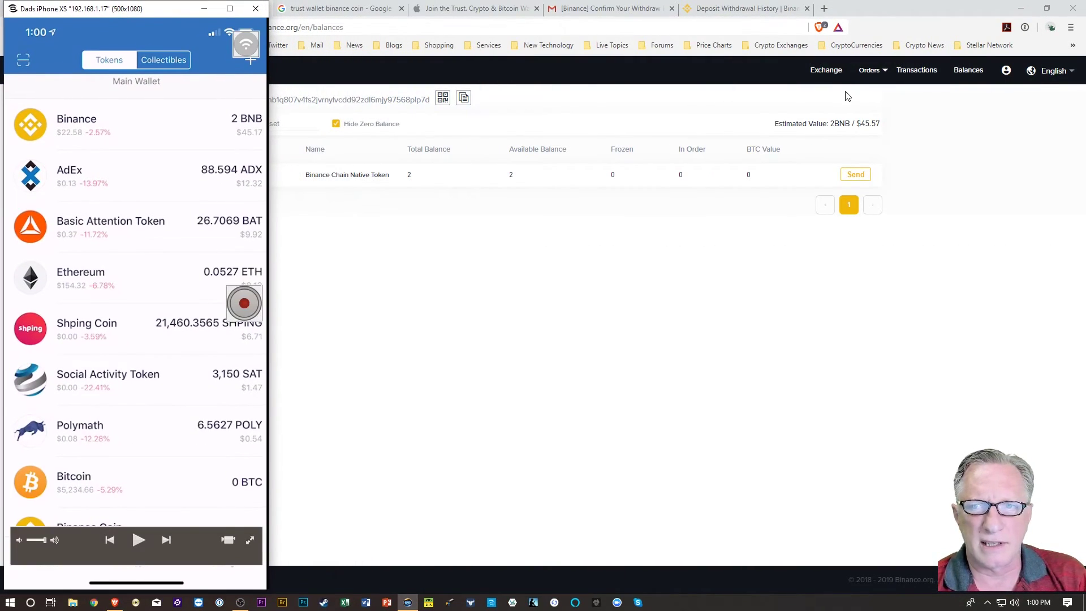
click(826, 69)
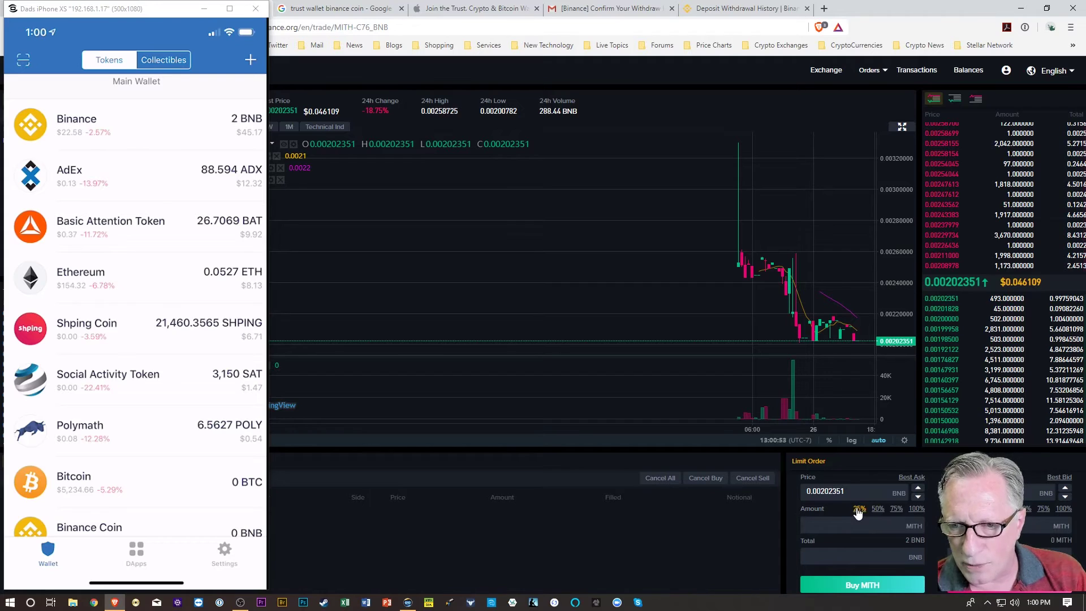
click(858, 509)
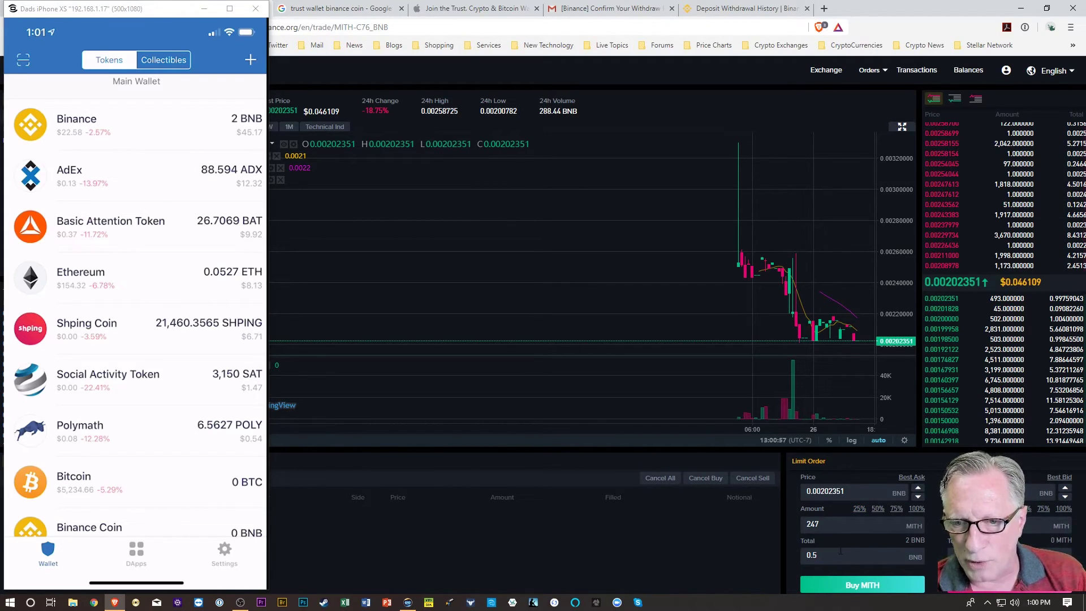
click(860, 587)
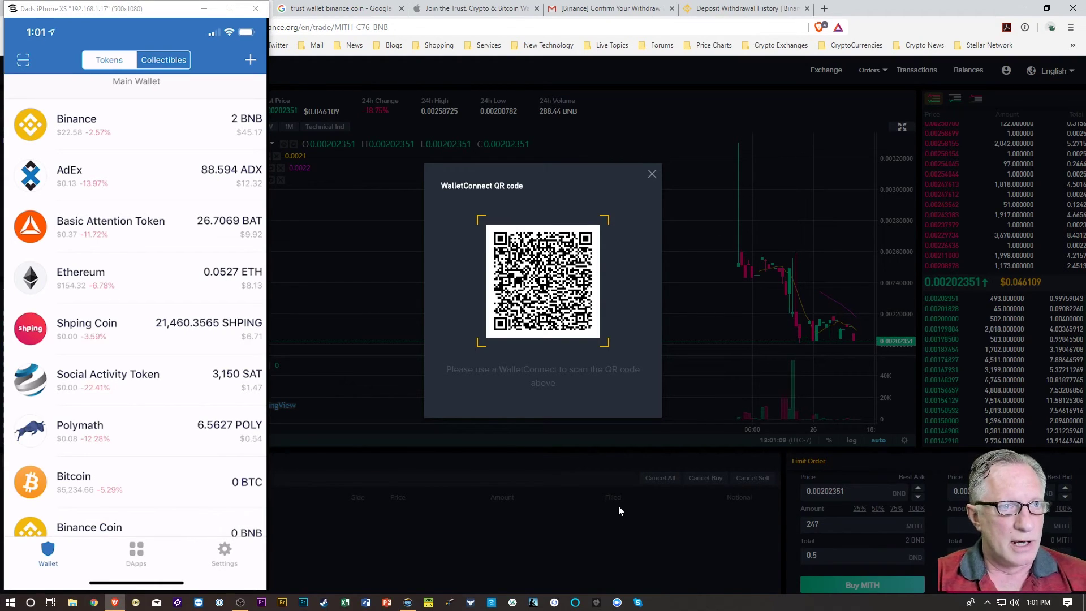
Open Trust Wallet's QR code scanner on the mirrored phone.
click(18, 60)
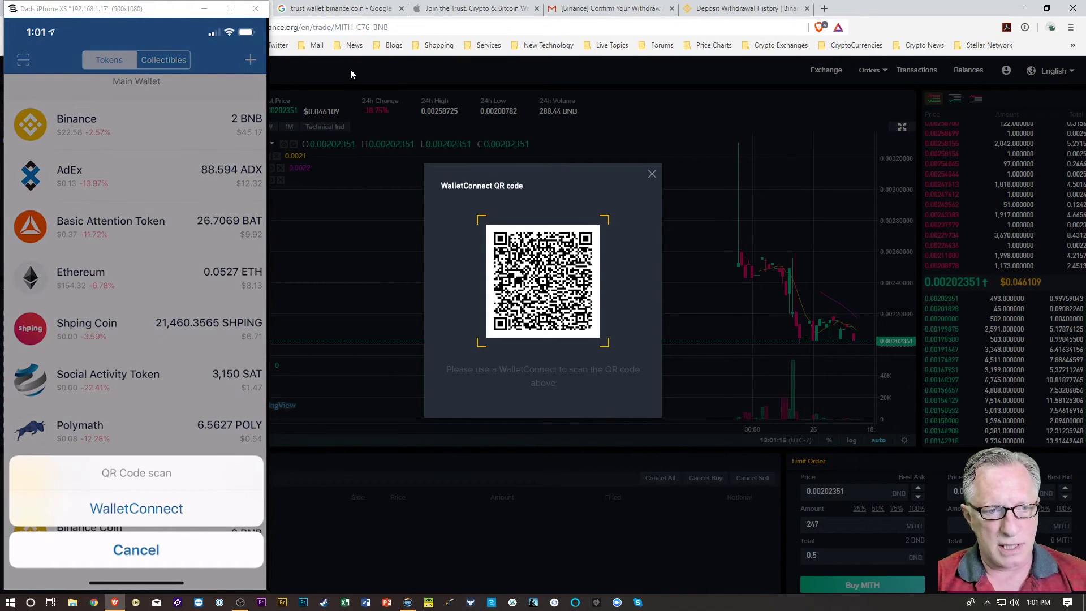